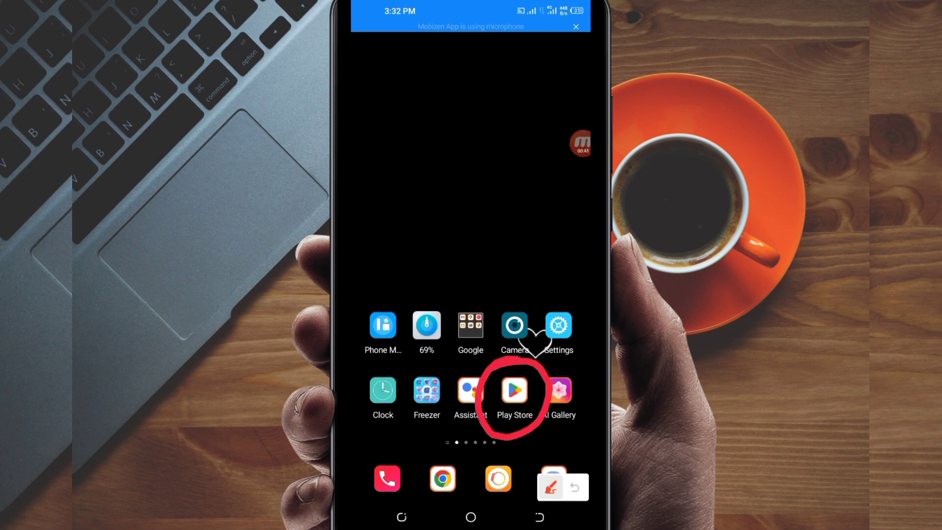
Open Google Play Store and enter the search 'Edoz Tunnel Pro VPN'.
{"action": "left_click", "coordinate": [515, 390]}
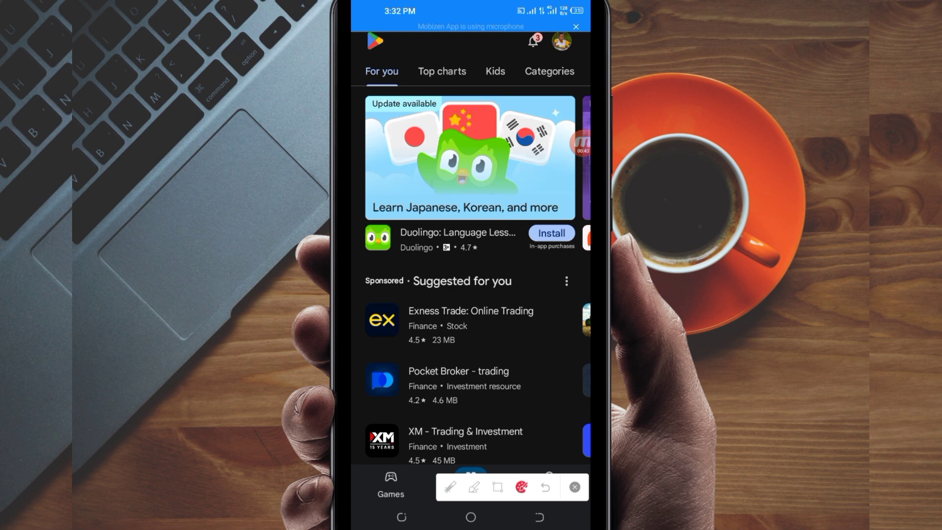
{"action": "left_click", "coordinate": [550, 482]}
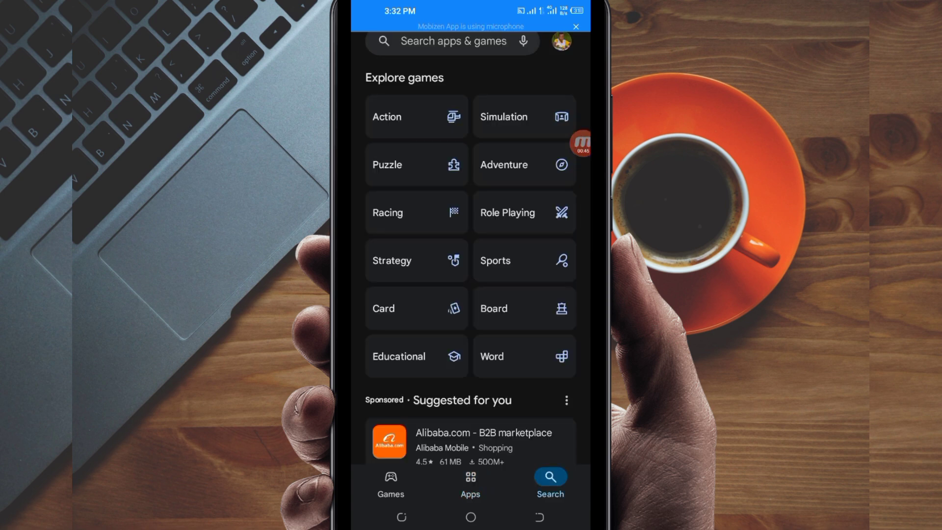
{"action": "left_click", "coordinate": [472, 41]}
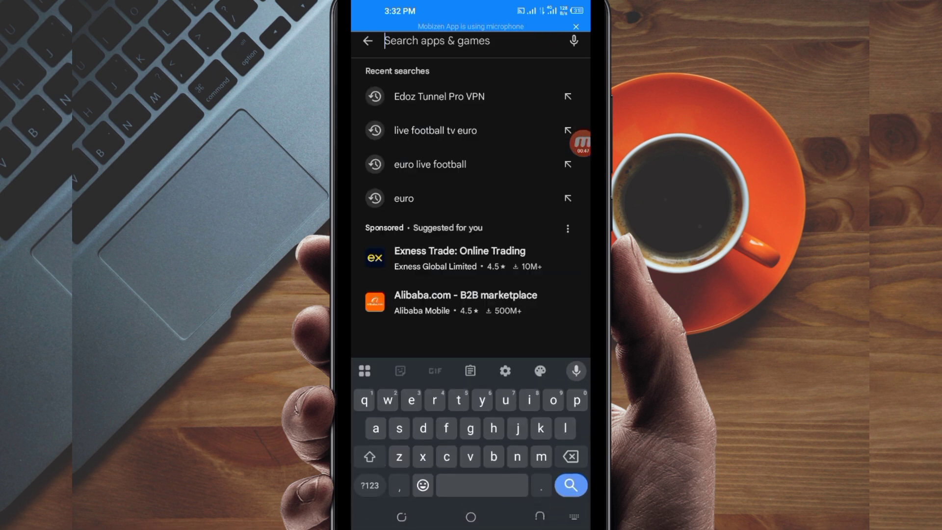
{"action": "type", "text": "E"}
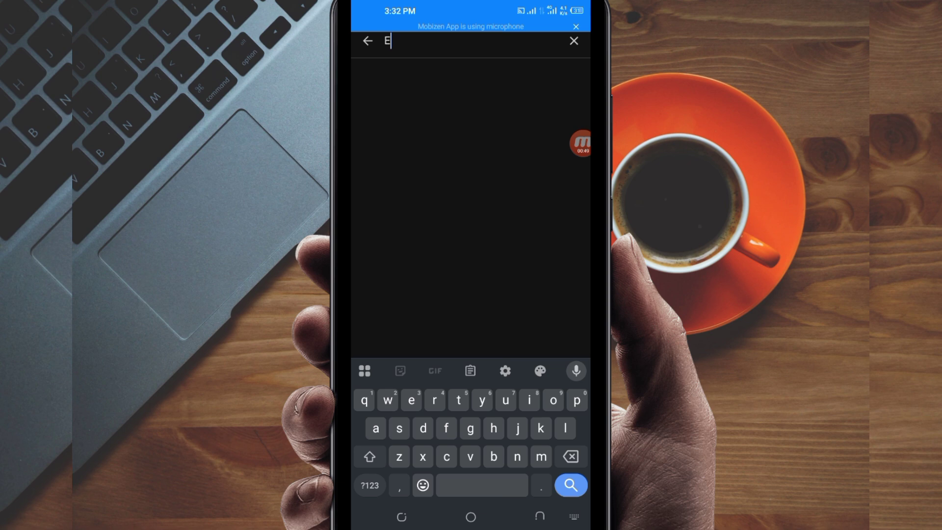
{"action": "type", "text": "doz"}
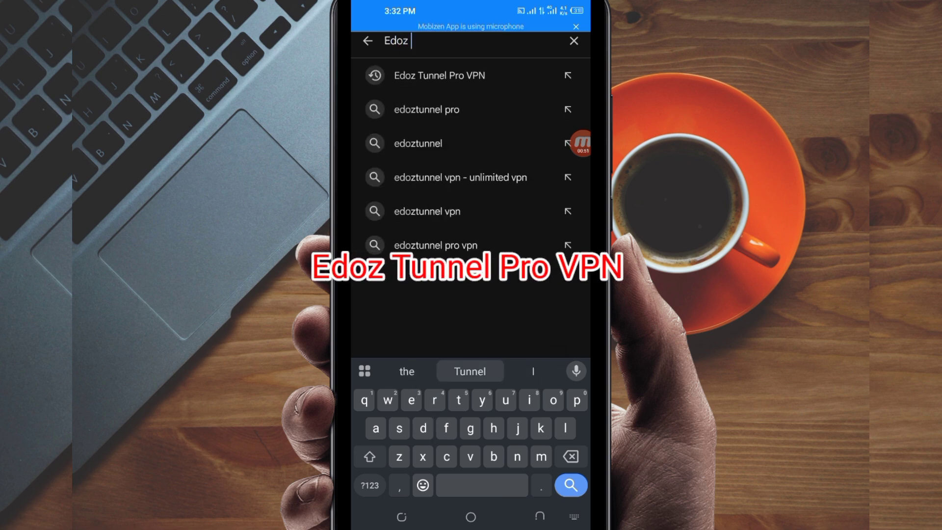
{"action": "type", "text": " Tunnel Pro VPN"}
{"action": "left_click", "coordinate": [540, 516]}
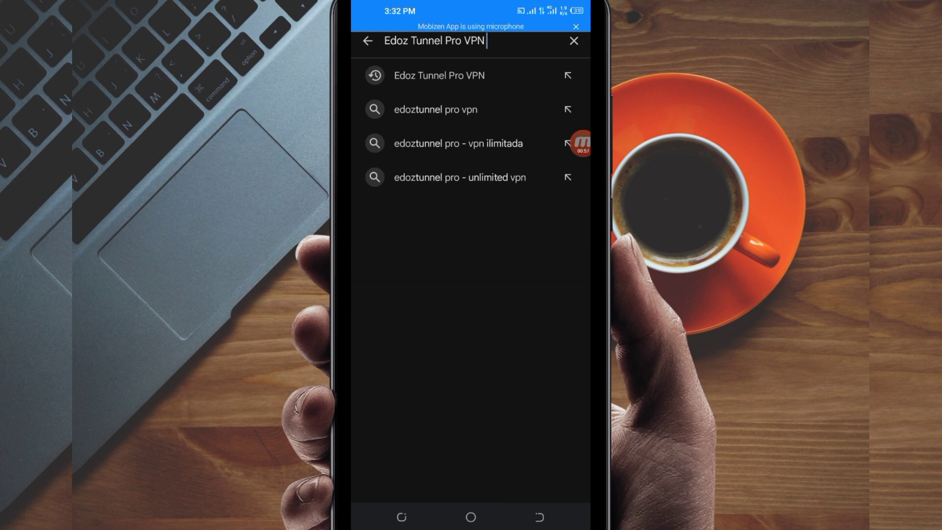
Run the 'Edoz Tunnel Pro VPN' search and select the Edoztunnel Pro - Unlimited VPN result.
{"action": "left_click", "coordinate": [440, 75]}
{"action": "scroll", "coordinate": [471, 294], "scroll_direction": "down", "scroll_amount": 5}
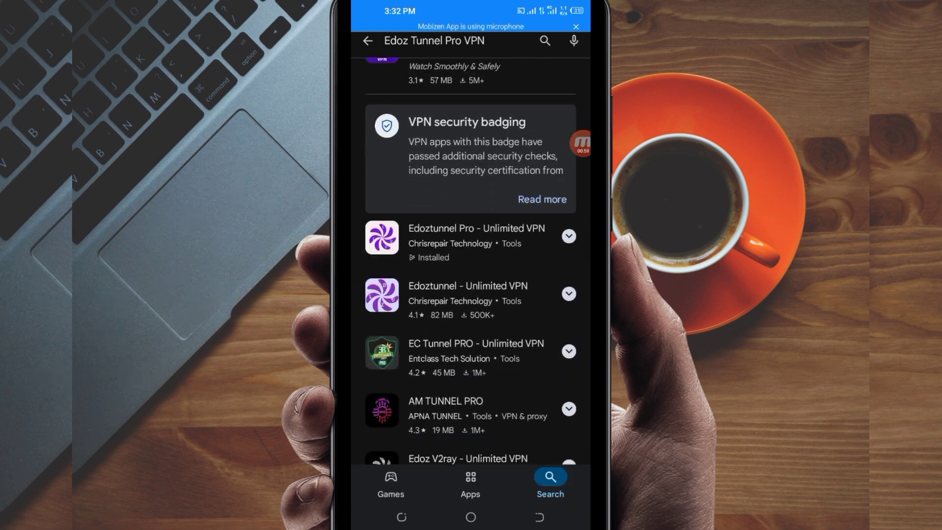
{"action": "left_click", "coordinate": [581, 142]}
{"action": "left_click", "coordinate": [569, 197]}
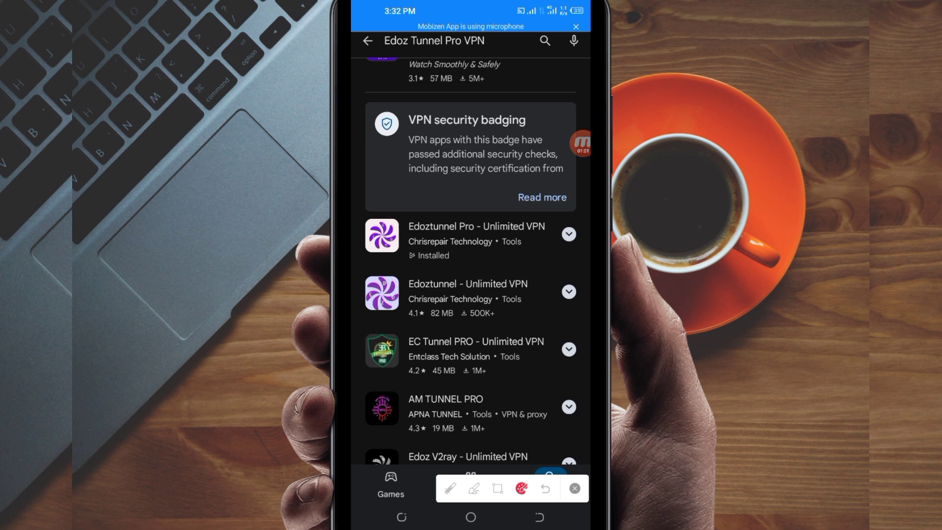
{"action": "left_click_drag", "start_coordinate": [355, 189], "coordinate": [585, 274]}
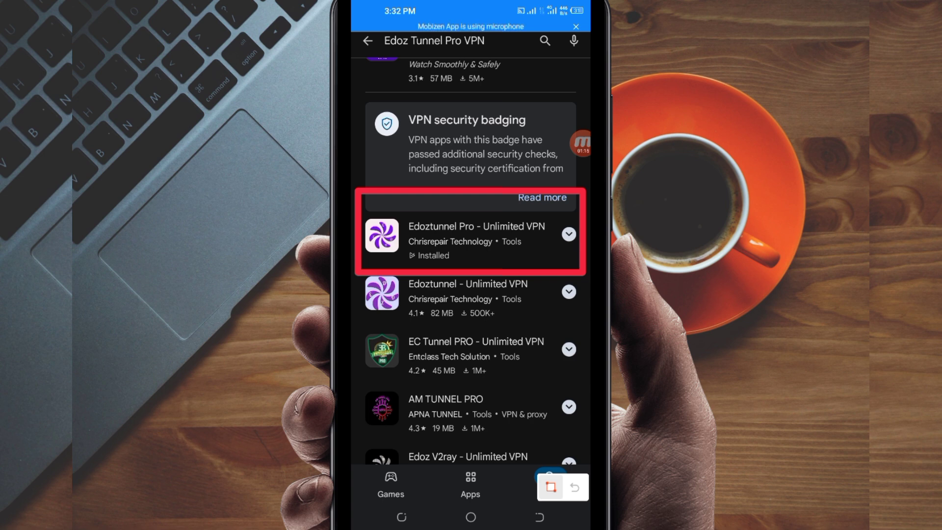
{"action": "left_click", "coordinate": [551, 487]}
{"action": "left_click", "coordinate": [474, 487]}
{"action": "mouse_move", "coordinate": [487, 248]}
{"action": "left_mouse_down"}
{"action": "mouse_move", "coordinate": [437, 381]}
{"action": "mouse_move", "coordinate": [427, 331]}
{"action": "mouse_move", "coordinate": [507, 319]}
{"action": "left_mouse_up"}
{"action": "left_click", "coordinate": [550, 488]}
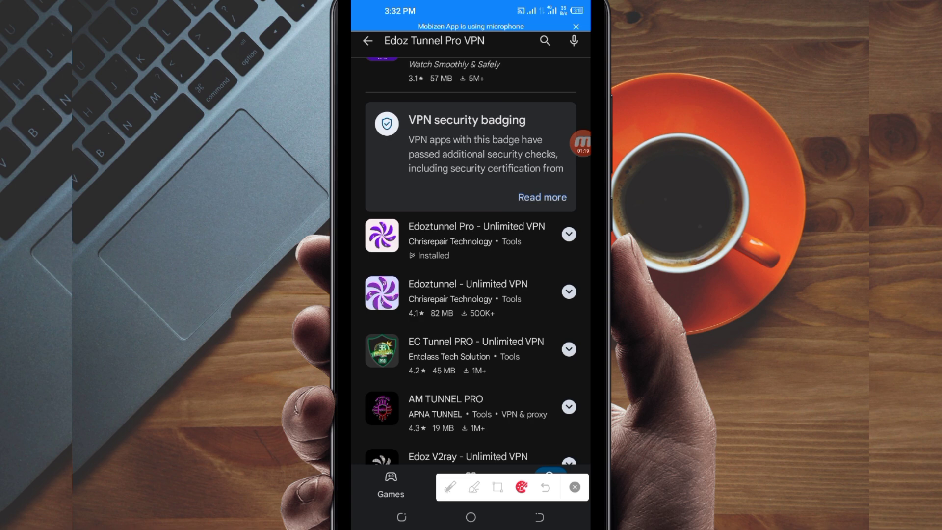
{"action": "left_click", "coordinate": [477, 235]}
Launch Edoztunnel Pro with Open until its VPN screen and Telegram prompt appear.
{"action": "left_click", "coordinate": [498, 487]}
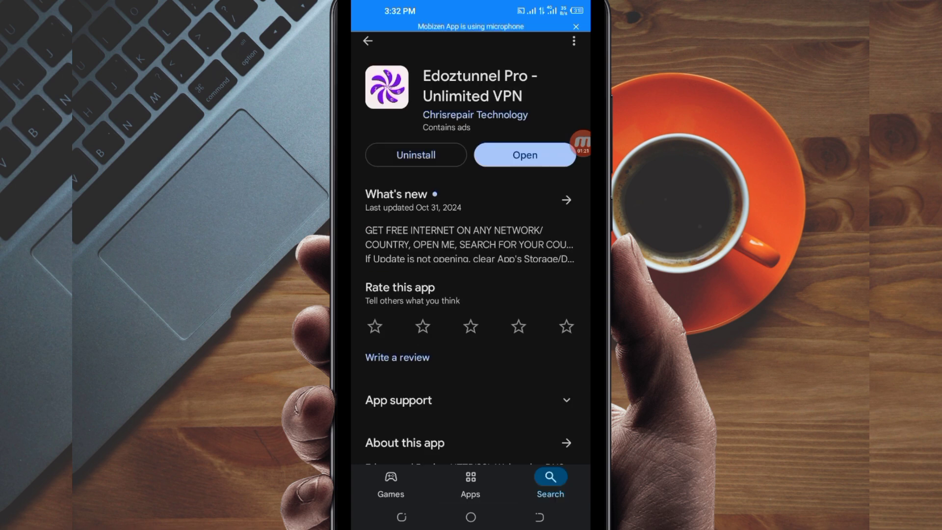
{"action": "mouse_move", "coordinate": [361, 41]}
{"action": "left_mouse_down"}
{"action": "mouse_move", "coordinate": [459, 145]}
{"action": "mouse_move", "coordinate": [572, 173]}
{"action": "mouse_move", "coordinate": [584, 187]}
{"action": "left_mouse_up"}
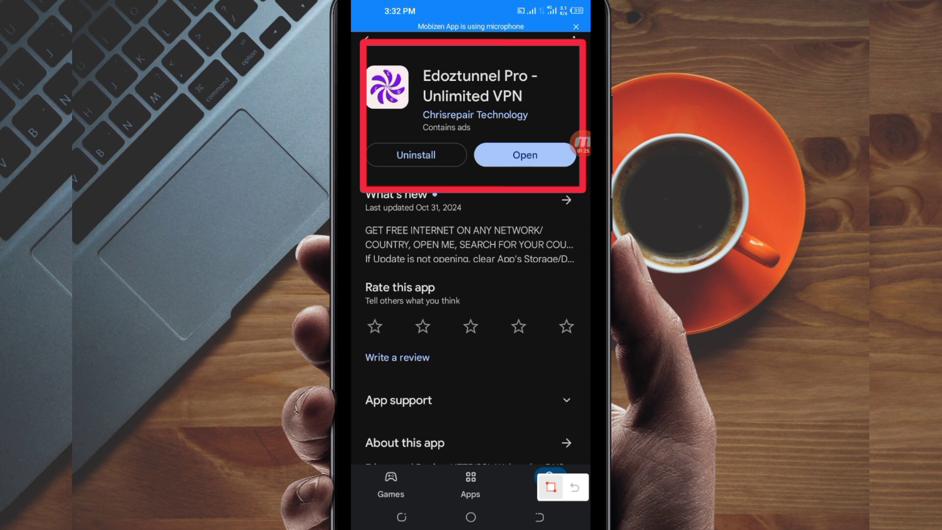
{"action": "left_click", "coordinate": [550, 488]}
{"action": "left_click", "coordinate": [525, 176]}
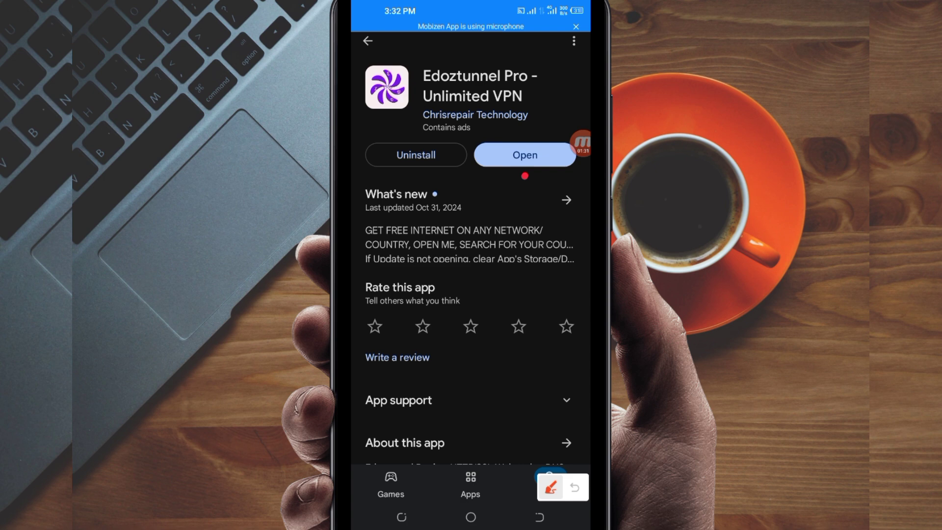
{"action": "mouse_move", "coordinate": [525, 177]}
{"action": "left_mouse_down"}
{"action": "mouse_move", "coordinate": [472, 326]}
{"action": "mouse_move", "coordinate": [465, 258]}
{"action": "mouse_move", "coordinate": [539, 234]}
{"action": "left_mouse_up"}
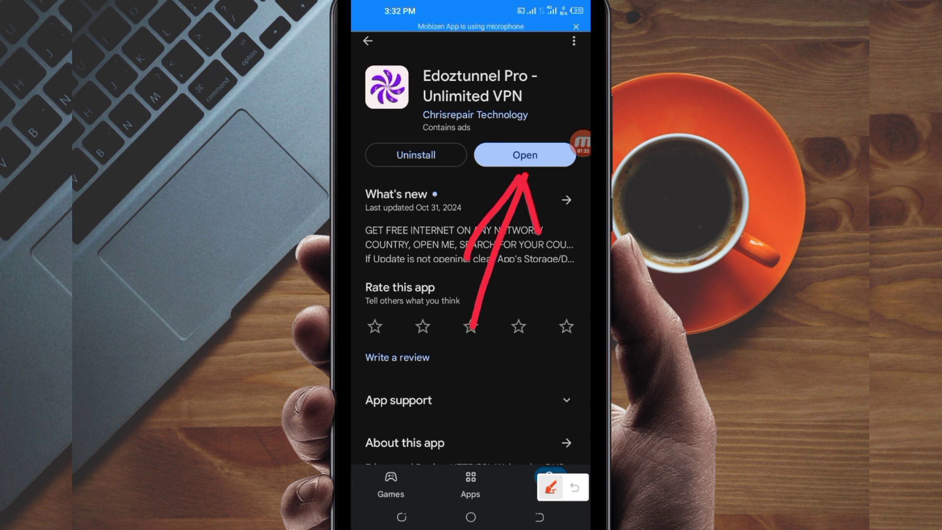
{"action": "left_click", "coordinate": [550, 487]}
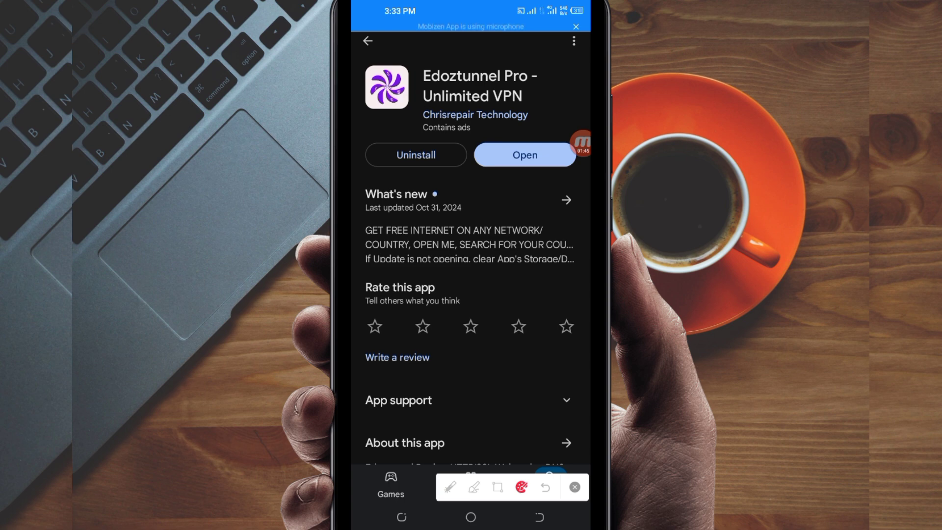
{"action": "left_click", "coordinate": [474, 486]}
{"action": "mouse_move", "coordinate": [522, 182]}
{"action": "left_mouse_down"}
{"action": "mouse_move", "coordinate": [469, 312]}
{"action": "mouse_move", "coordinate": [460, 254]}
{"action": "left_mouse_up"}
{"action": "left_click_drag", "start_coordinate": [521, 185], "coordinate": [531, 253]}
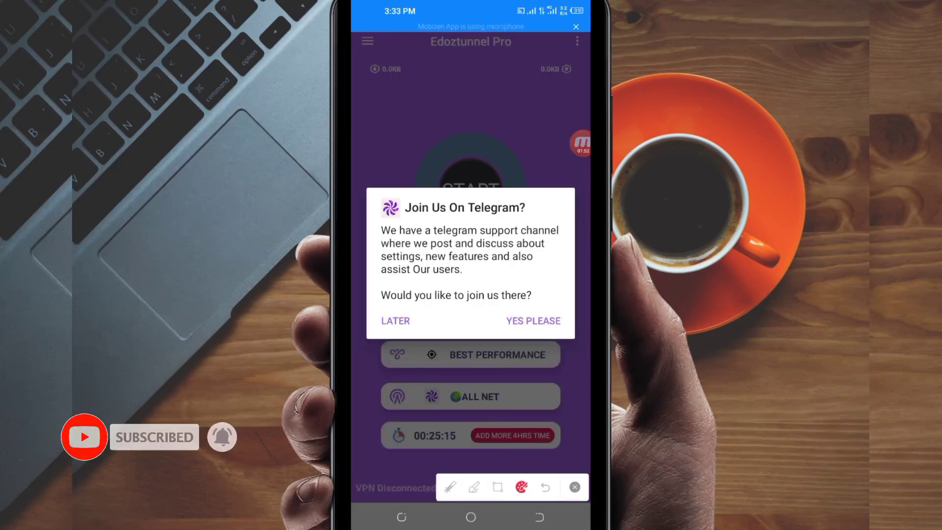
Decline the Join Us On Telegram invitation to reach the main VPN screen.
{"action": "left_click", "coordinate": [395, 320]}
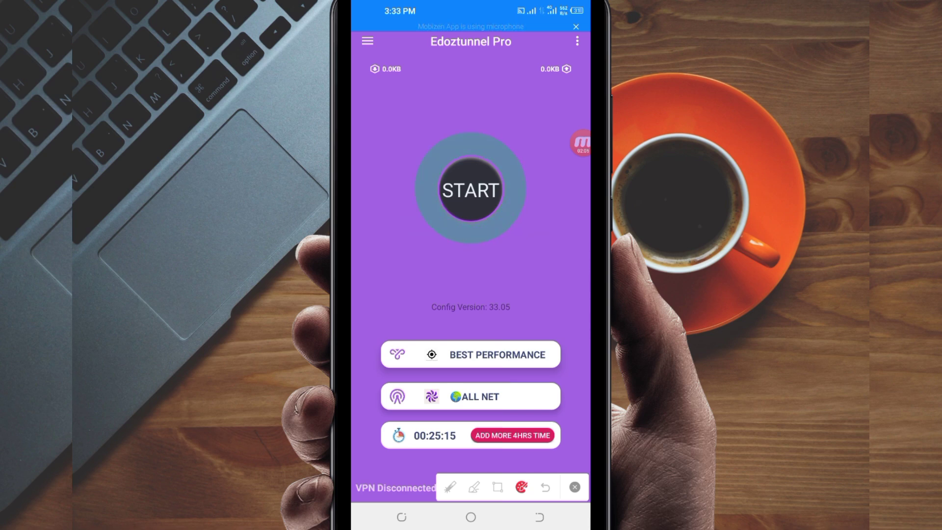
{"action": "left_click", "coordinate": [449, 487]}
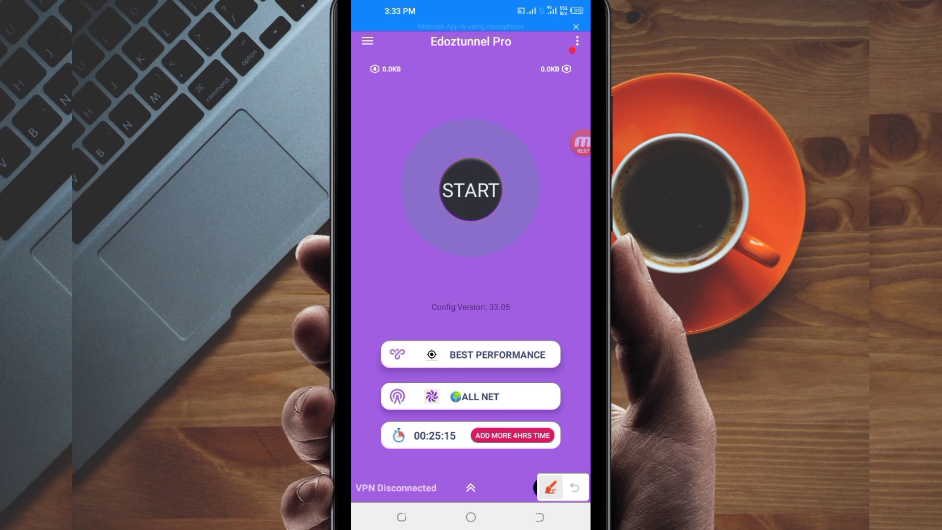
{"action": "left_click_drag", "start_coordinate": [574, 50], "coordinate": [466, 225]}
{"action": "mouse_move", "coordinate": [569, 51]}
{"action": "left_mouse_down"}
{"action": "mouse_move", "coordinate": [495, 126]}
{"action": "mouse_move", "coordinate": [575, 117]}
{"action": "left_mouse_up"}
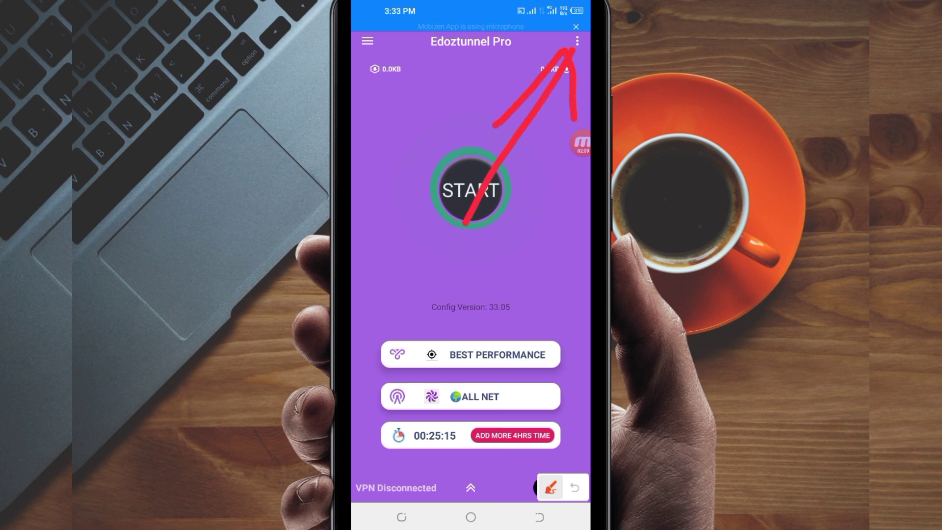
{"action": "left_click", "coordinate": [550, 486]}
Bring up the Update Tweaks / About Us overflow menu, then dismiss it with Escape.
{"action": "left_click", "coordinate": [578, 41]}
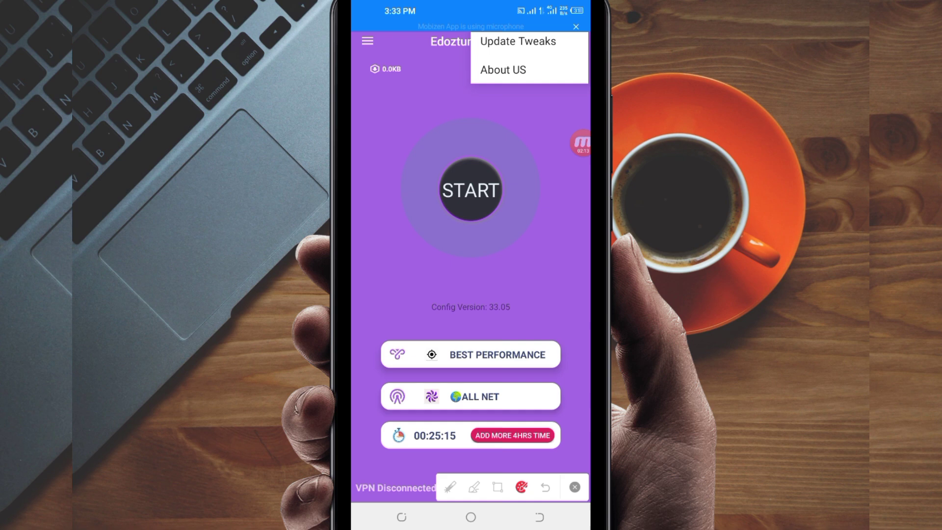
{"action": "left_click", "coordinate": [575, 486]}
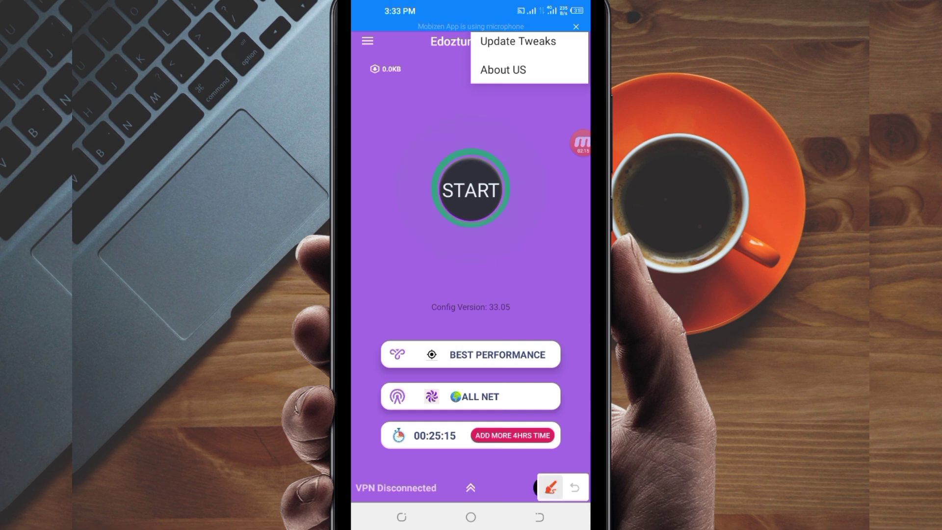
{"action": "left_click_drag", "start_coordinate": [545, 50], "coordinate": [462, 208]}
{"action": "mouse_move", "coordinate": [535, 53]}
{"action": "left_mouse_down"}
{"action": "mouse_move", "coordinate": [459, 132]}
{"action": "mouse_move", "coordinate": [563, 108]}
{"action": "left_mouse_up"}
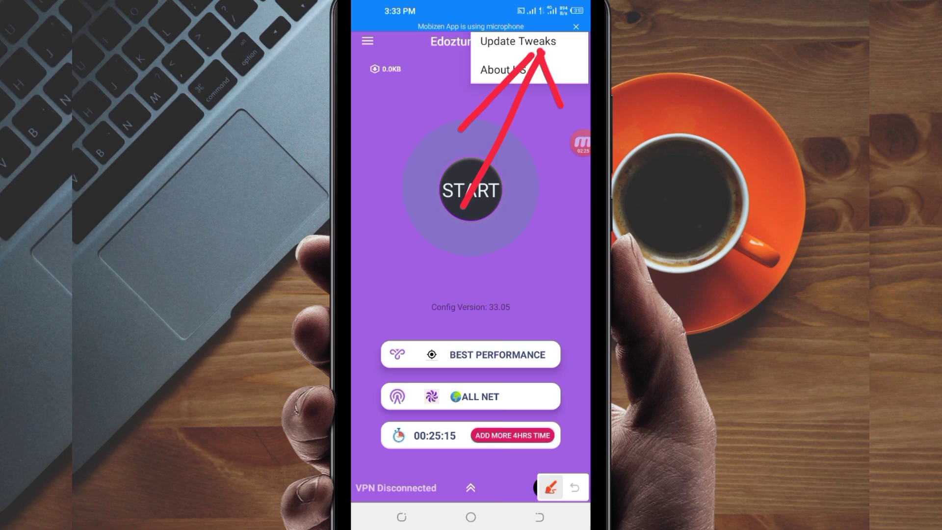
{"action": "key", "text": "Escape"}
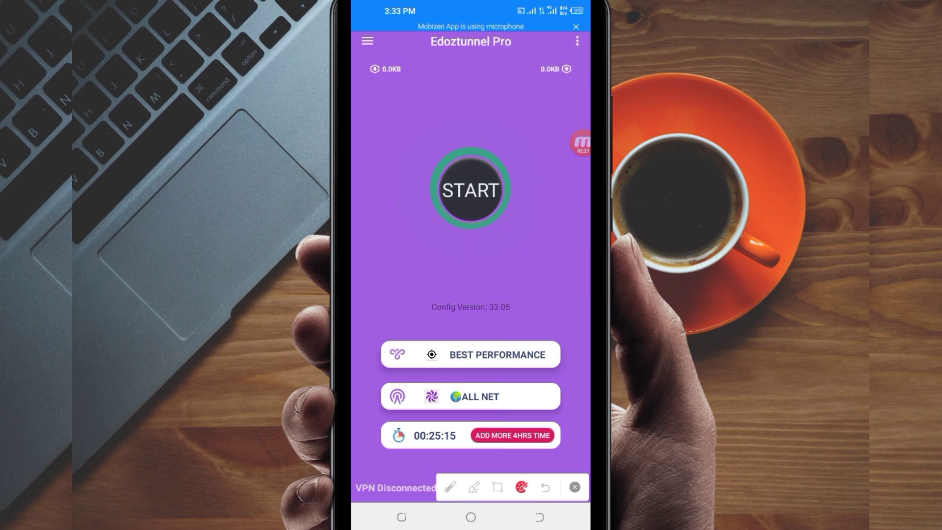
{"action": "left_click", "coordinate": [449, 487]}
{"action": "mouse_move", "coordinate": [561, 332]}
{"action": "left_mouse_down"}
{"action": "mouse_move", "coordinate": [456, 322]}
{"action": "mouse_move", "coordinate": [373, 343]}
{"action": "mouse_move", "coordinate": [461, 379]}
{"action": "mouse_move", "coordinate": [566, 366]}
{"action": "mouse_move", "coordinate": [515, 336]}
{"action": "left_mouse_up"}
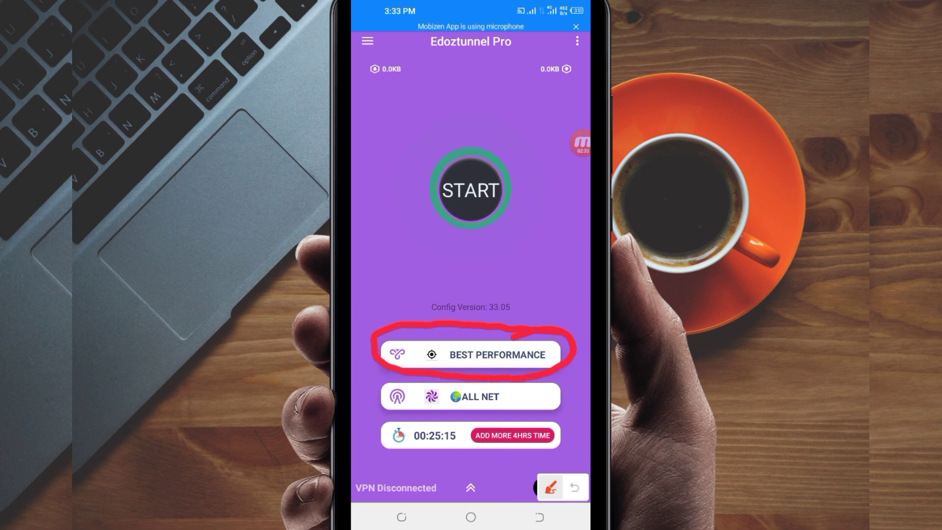
{"action": "mouse_move", "coordinate": [453, 385]}
{"action": "left_mouse_down"}
{"action": "mouse_move", "coordinate": [395, 457]}
{"action": "mouse_move", "coordinate": [442, 390]}
{"action": "left_mouse_up"}
{"action": "left_click_drag", "start_coordinate": [445, 393], "coordinate": [448, 420]}
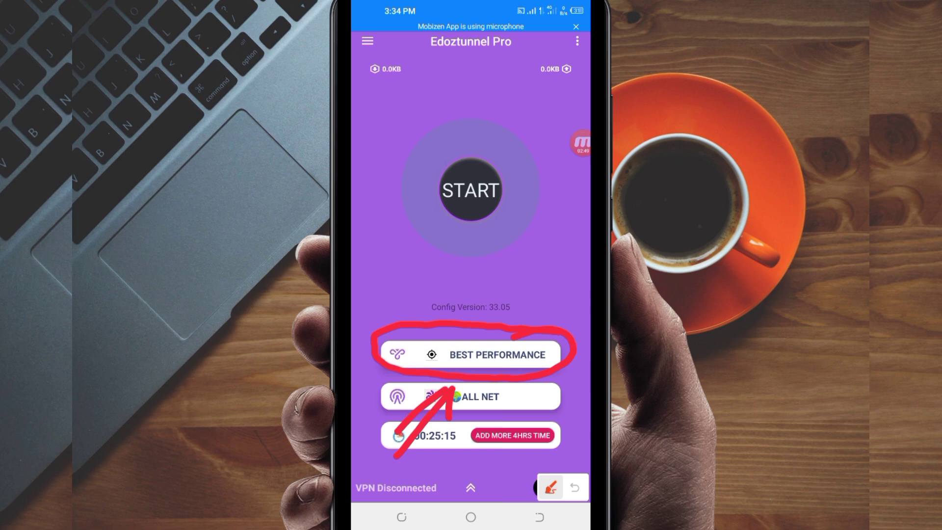
{"action": "left_click", "coordinate": [550, 487]}
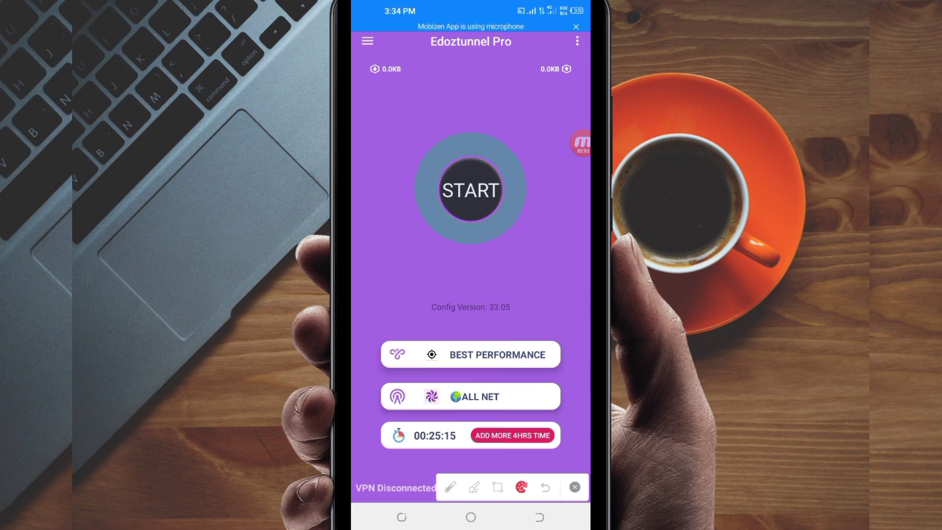
{"action": "left_click", "coordinate": [575, 487]}
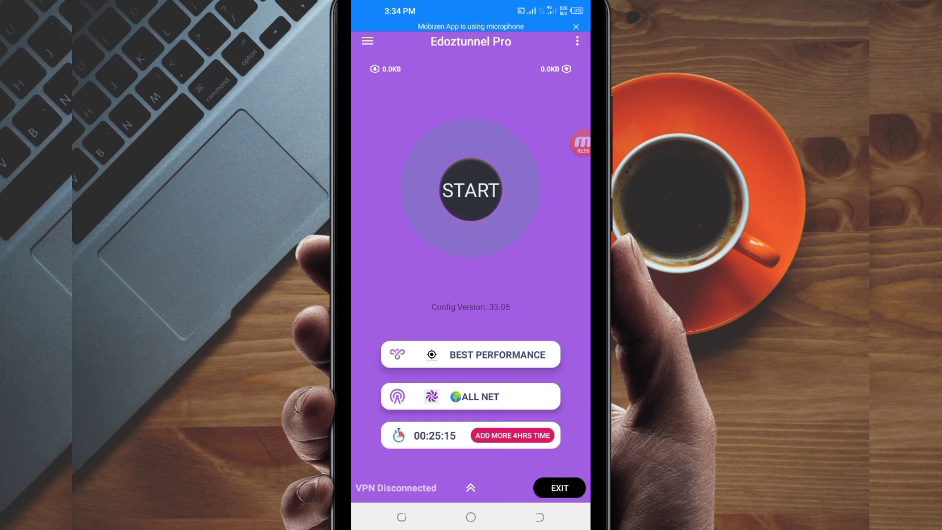
{"action": "mouse_move", "coordinate": [563, 382]}
{"action": "left_mouse_down"}
{"action": "mouse_move", "coordinate": [468, 368]}
{"action": "mouse_move", "coordinate": [368, 404]}
{"action": "mouse_move", "coordinate": [467, 425]}
{"action": "mouse_move", "coordinate": [561, 402]}
{"action": "mouse_move", "coordinate": [516, 374]}
{"action": "left_mouse_up"}
{"action": "mouse_move", "coordinate": [446, 430]}
{"action": "left_mouse_down"}
{"action": "mouse_move", "coordinate": [405, 488]}
{"action": "mouse_move", "coordinate": [398, 470]}
{"action": "mouse_move", "coordinate": [456, 468]}
{"action": "left_mouse_up"}
{"action": "left_click", "coordinate": [550, 487]}
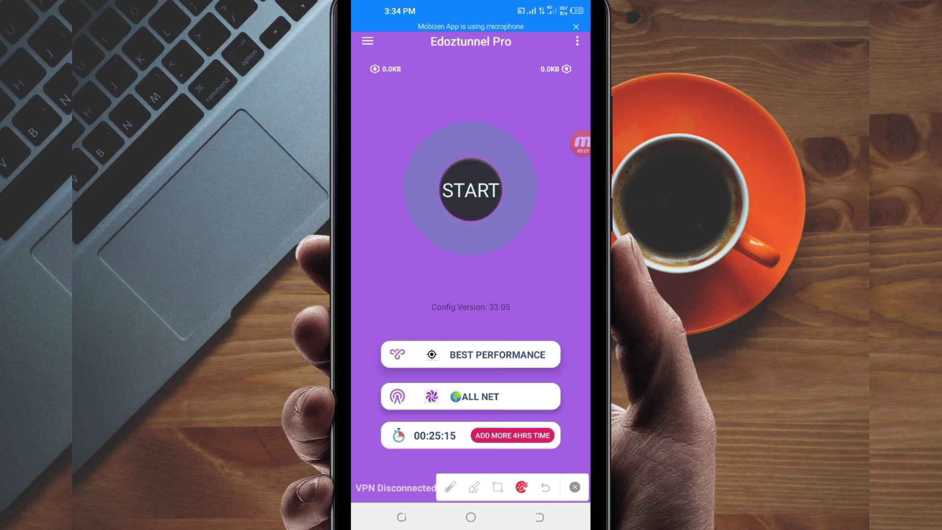
Replace the ALL NET tweak with ALL NET DROID UDP UNLIMITED from the Tweaks List.
{"action": "left_click", "coordinate": [472, 396]}
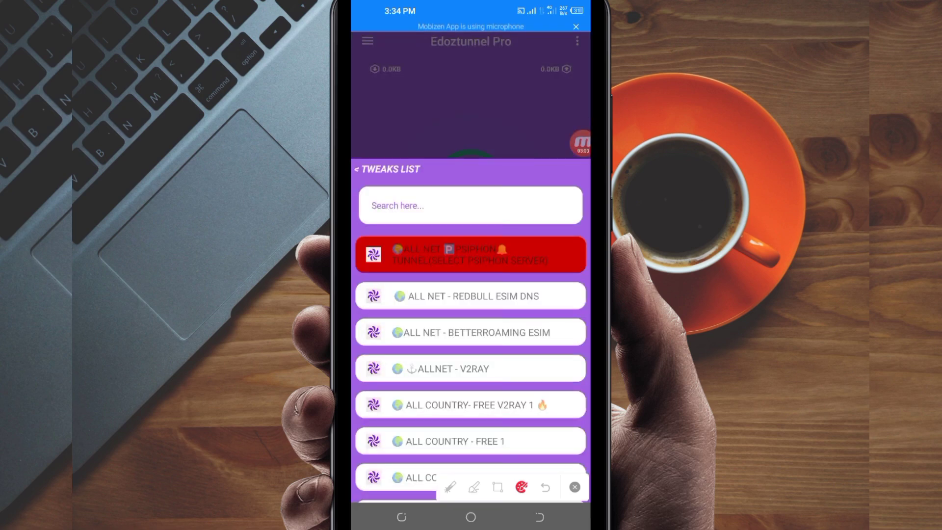
{"action": "scroll", "coordinate": [471, 332], "scroll_direction": "down", "scroll_amount": 2}
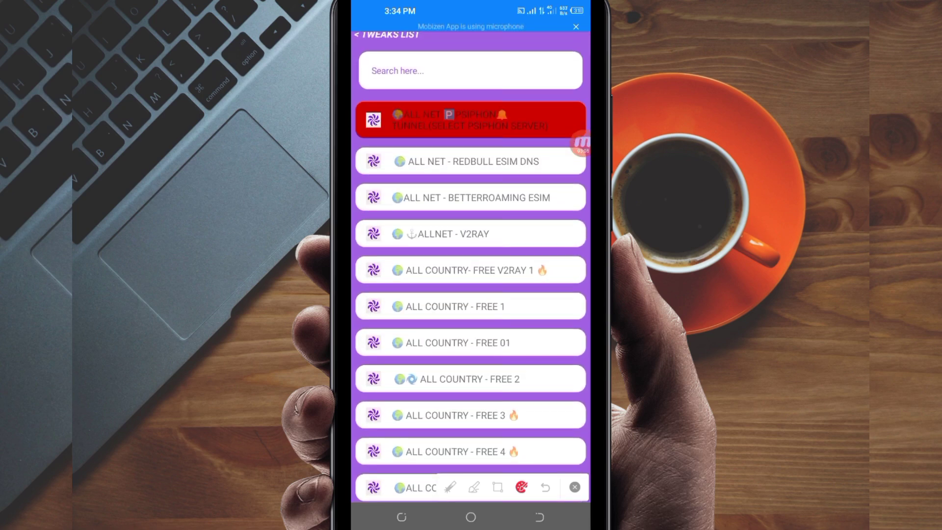
{"action": "scroll", "coordinate": [472, 295], "scroll_direction": "up", "scroll_amount": 1}
{"action": "scroll", "coordinate": [471, 294], "scroll_direction": "up", "scroll_amount": 2}
{"action": "scroll", "coordinate": [471, 295], "scroll_direction": "up", "scroll_amount": 2}
{"action": "scroll", "coordinate": [471, 295], "scroll_direction": "up", "scroll_amount": 1}
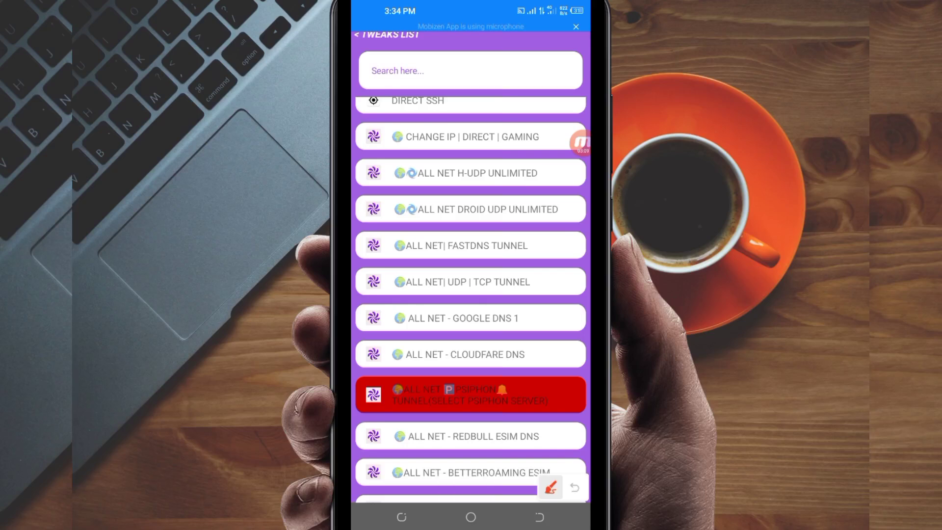
{"action": "mouse_move", "coordinate": [570, 196]}
{"action": "left_mouse_down"}
{"action": "mouse_move", "coordinate": [529, 241]}
{"action": "mouse_move", "coordinate": [535, 190]}
{"action": "left_mouse_up"}
{"action": "left_click_drag", "start_coordinate": [483, 244], "coordinate": [435, 364]}
{"action": "mouse_move", "coordinate": [436, 319]}
{"action": "left_mouse_down"}
{"action": "mouse_move", "coordinate": [481, 248]}
{"action": "mouse_move", "coordinate": [488, 293]}
{"action": "left_mouse_up"}
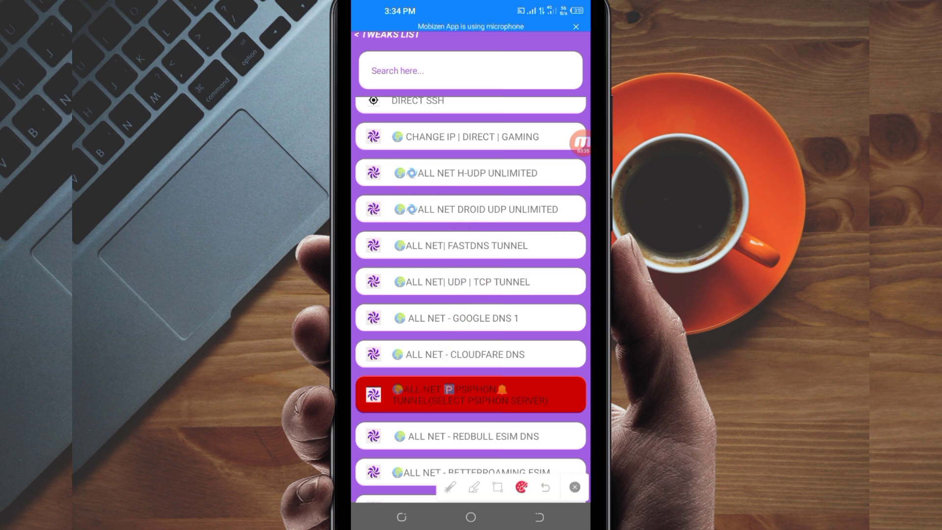
{"action": "left_click", "coordinate": [471, 210]}
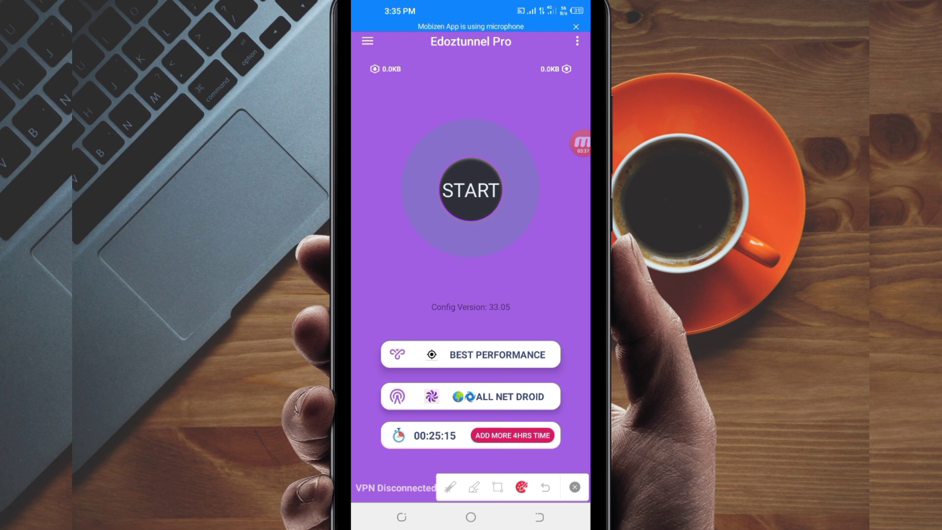
{"action": "left_click", "coordinate": [470, 189]}
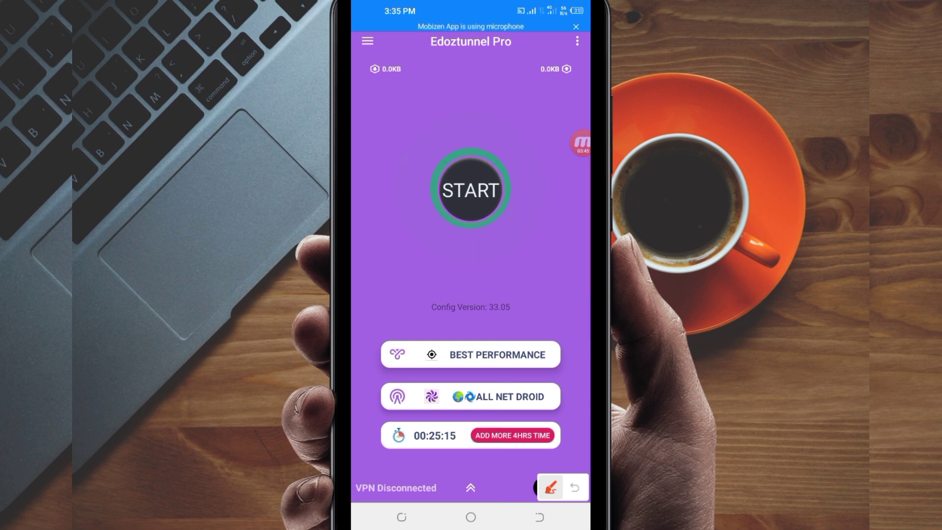
{"action": "left_click_drag", "start_coordinate": [565, 423], "coordinate": [574, 421]}
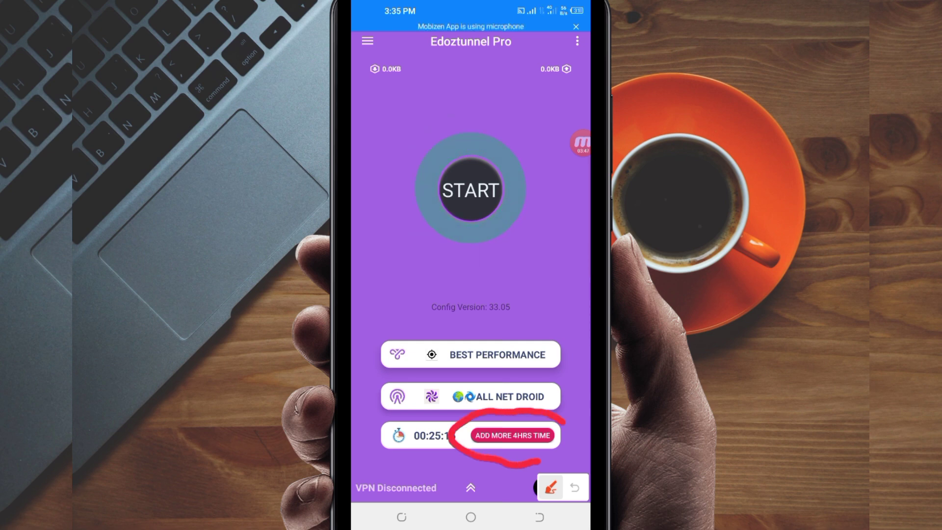
{"action": "left_click_drag", "start_coordinate": [518, 320], "coordinate": [521, 410]}
{"action": "mouse_move", "coordinate": [490, 377]}
{"action": "left_mouse_down"}
{"action": "mouse_move", "coordinate": [517, 408]}
{"action": "mouse_move", "coordinate": [532, 375]}
{"action": "left_mouse_up"}
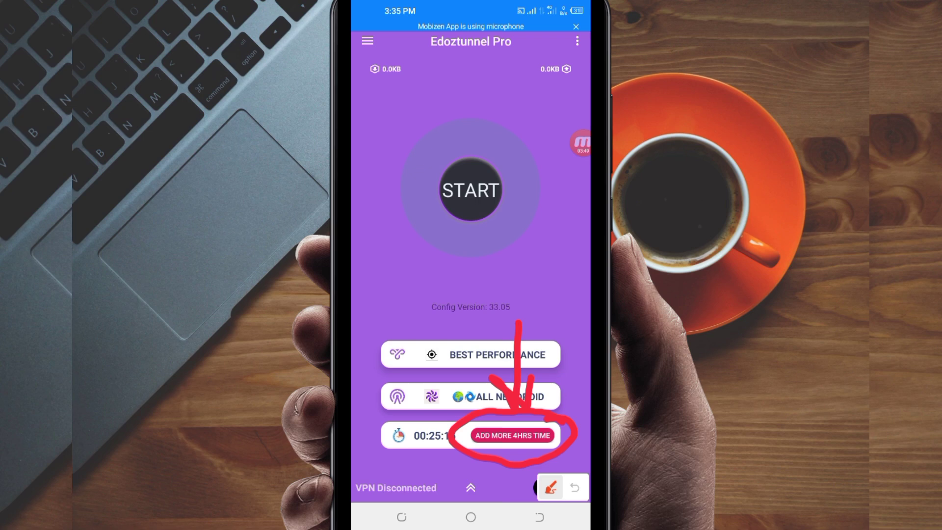
{"action": "left_click", "coordinate": [550, 488]}
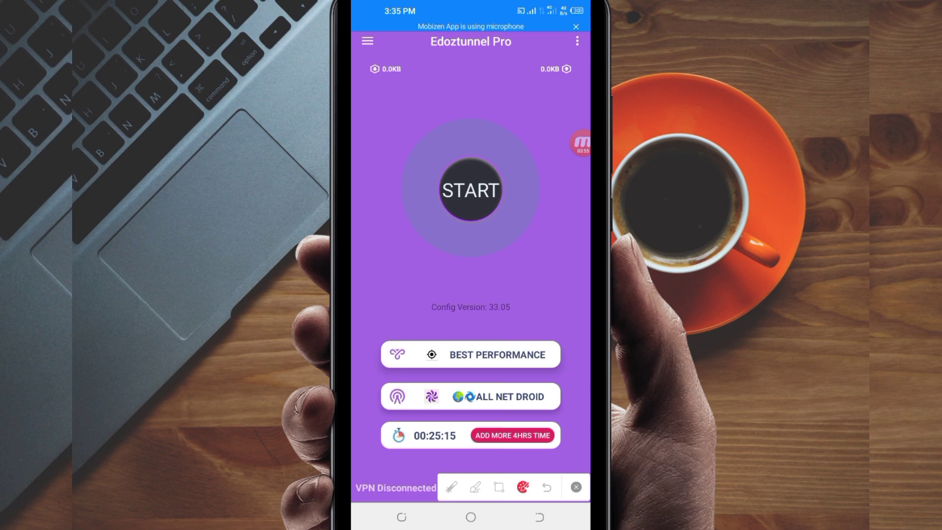
{"action": "mouse_move", "coordinate": [528, 156]}
{"action": "left_mouse_down"}
{"action": "mouse_move", "coordinate": [510, 145]}
{"action": "mouse_move", "coordinate": [383, 202]}
{"action": "mouse_move", "coordinate": [513, 249]}
{"action": "mouse_move", "coordinate": [525, 151]}
{"action": "left_mouse_up"}
{"action": "mouse_move", "coordinate": [475, 47]}
{"action": "left_mouse_down"}
{"action": "mouse_move", "coordinate": [478, 64]}
{"action": "mouse_move", "coordinate": [445, 93]}
{"action": "mouse_move", "coordinate": [489, 124]}
{"action": "mouse_move", "coordinate": [498, 93]}
{"action": "left_mouse_up"}
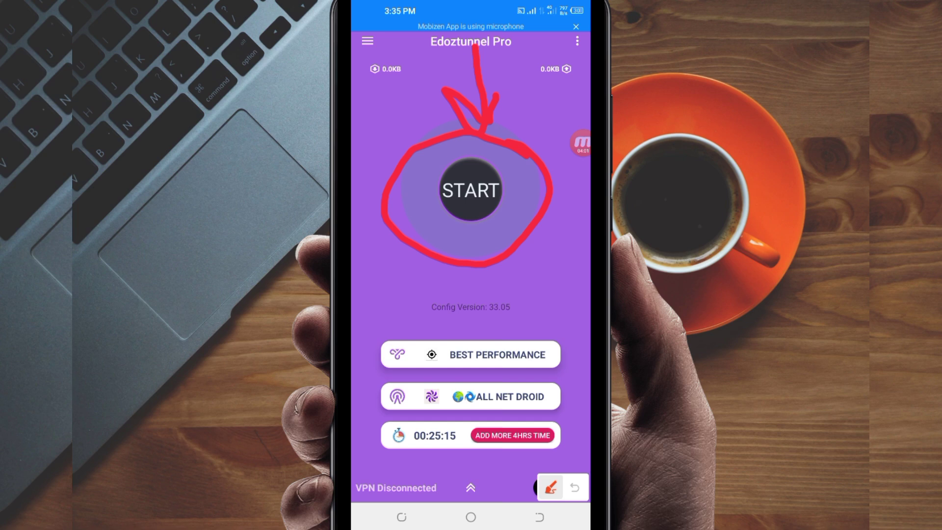
Start the VPN until it reads VPN Connected, and dismiss the Renew Access prompt.
{"action": "left_click", "coordinate": [550, 488]}
{"action": "left_click", "coordinate": [470, 190]}
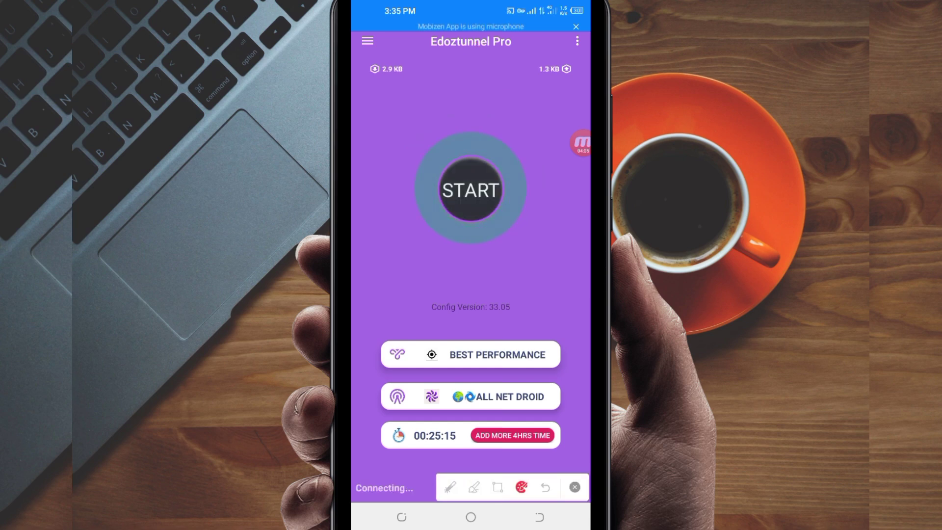
{"action": "left_click", "coordinate": [449, 487]}
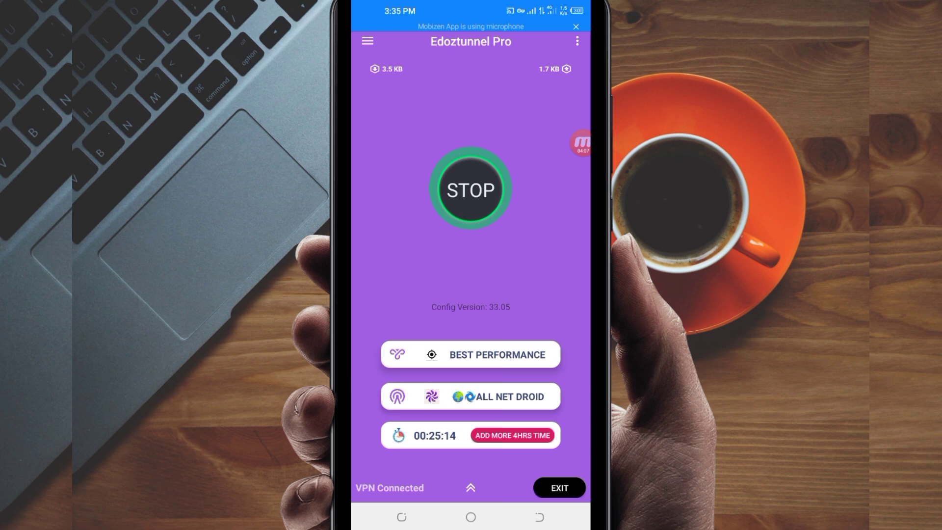
{"action": "left_click_drag", "start_coordinate": [366, 385], "coordinate": [360, 440]}
{"action": "left_click_drag", "start_coordinate": [397, 471], "coordinate": [417, 427]}
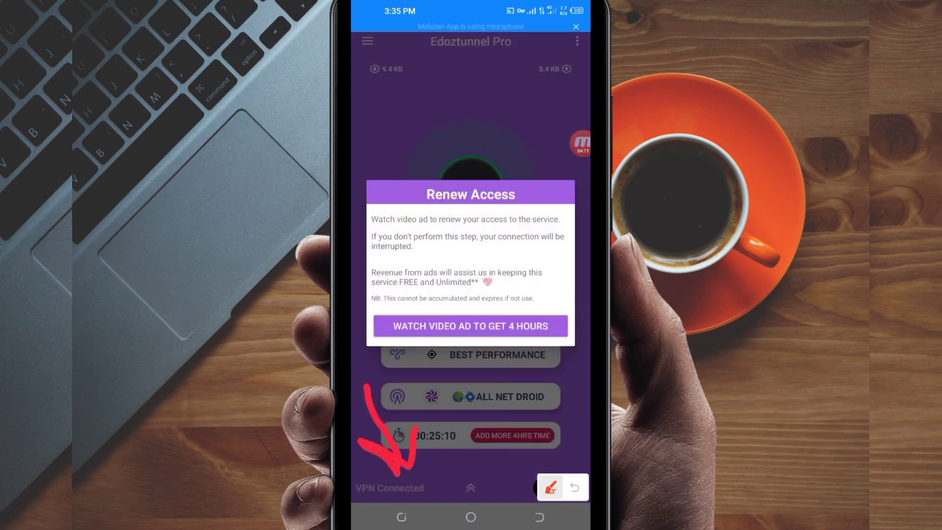
{"action": "left_click", "coordinate": [548, 488]}
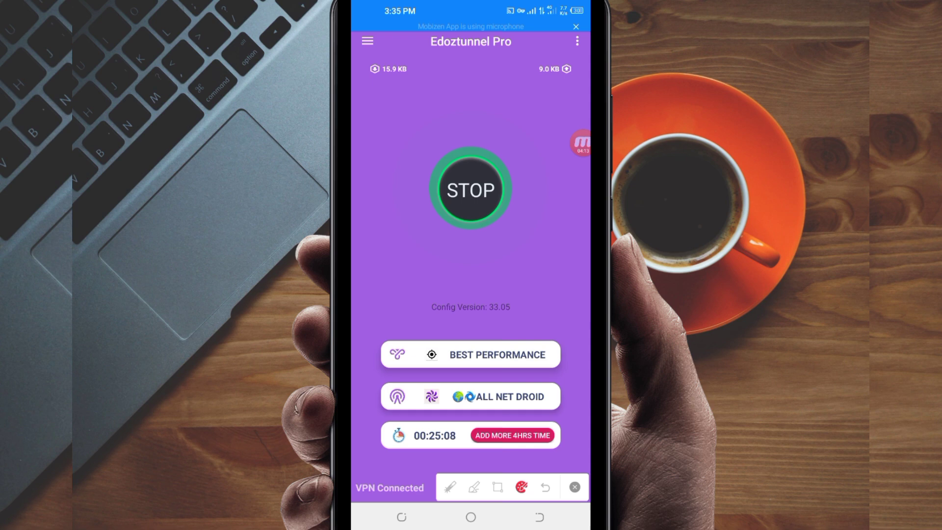
{"action": "left_click", "coordinate": [574, 487]}
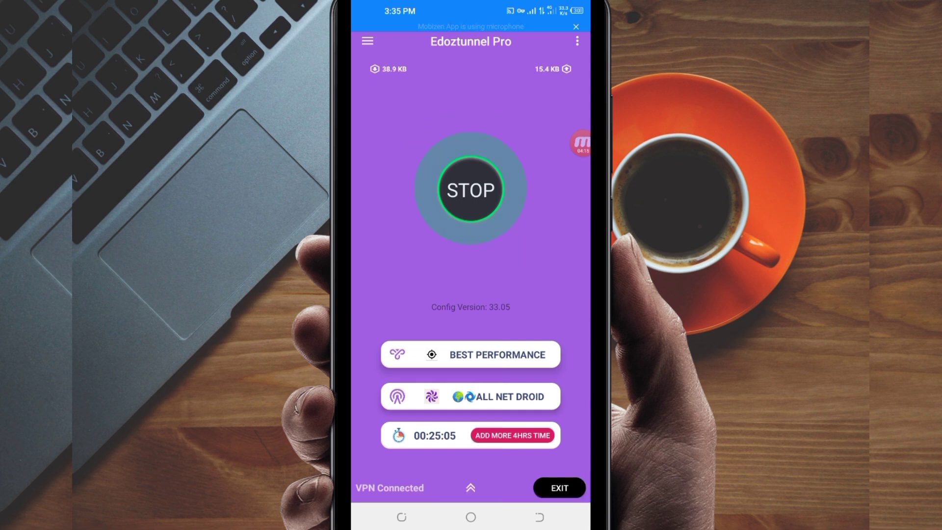